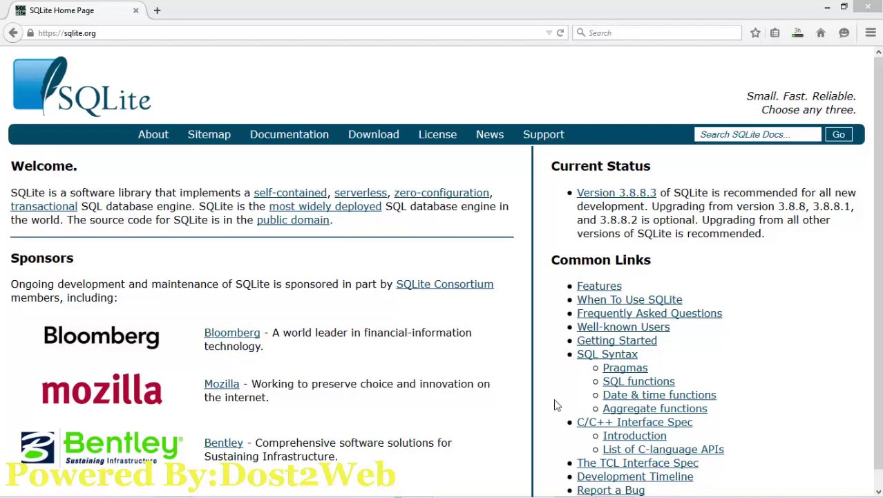
Step: Go to the SQLite Download Page and scroll down to Precompiled Binaries for Windows
left_click(86, 35)
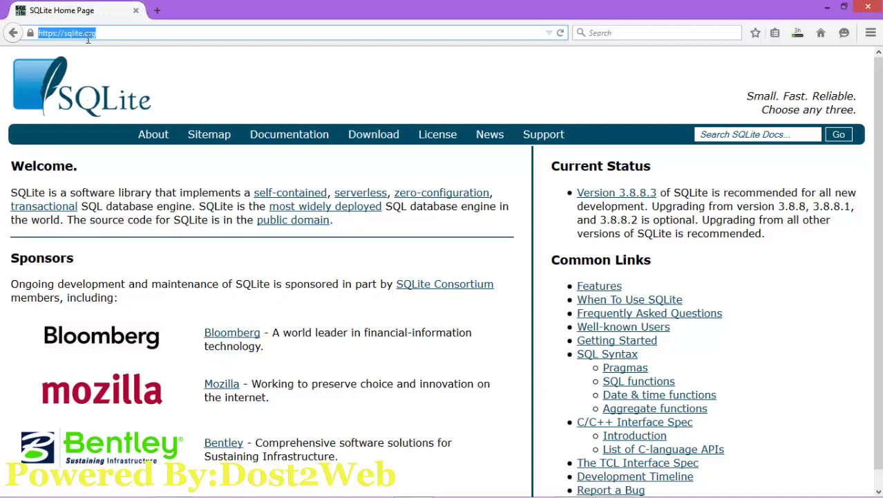
left_click(389, 138)
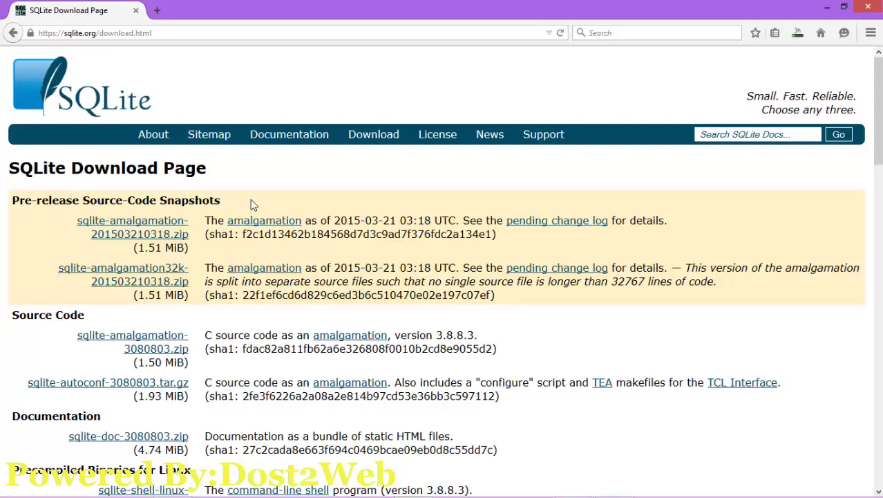
scroll(252, 204, "down", 4)
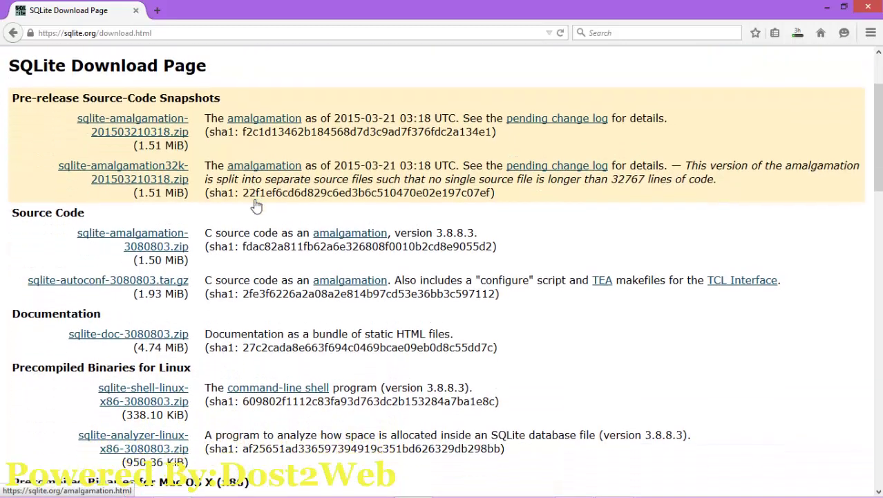
scroll(253, 205, "down", 3)
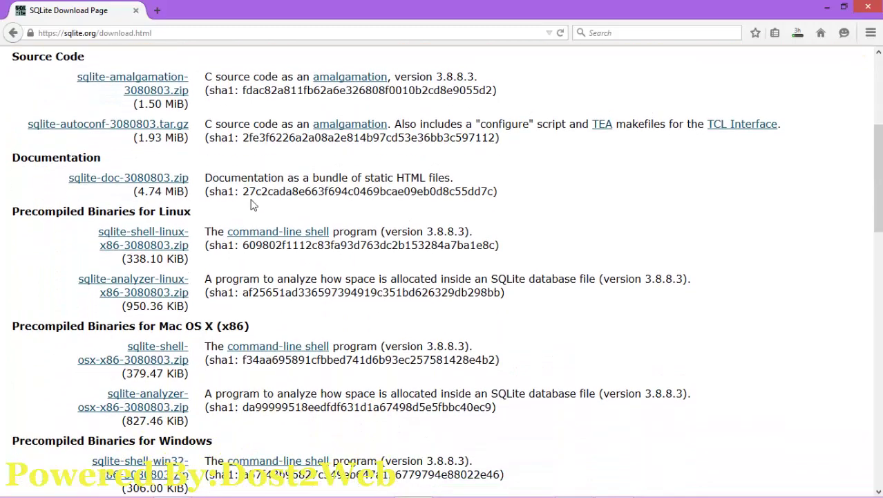
scroll(252, 204, "down", 5)
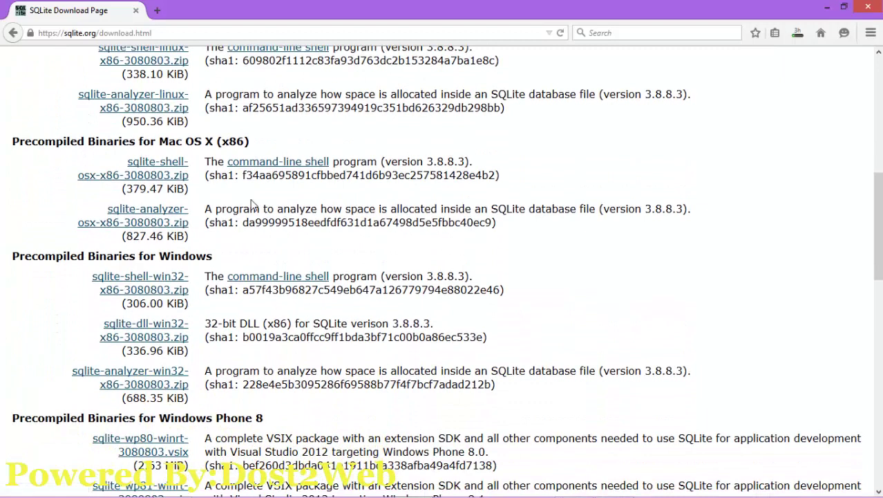
Step: Select the Precompiled Binaries for Windows heading and click the sqlite-shell-win32-x86-3080803.zip link
triple_click(90, 258)
left_click(90, 259, "shift")
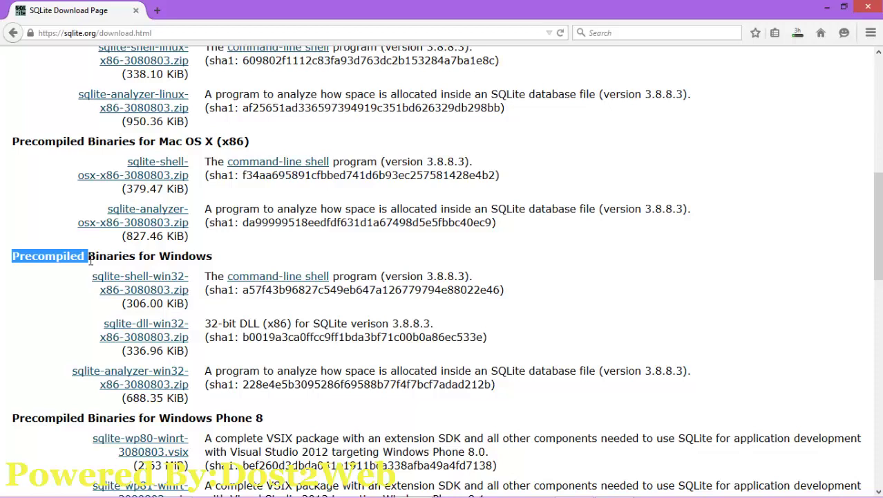
left_click(167, 295)
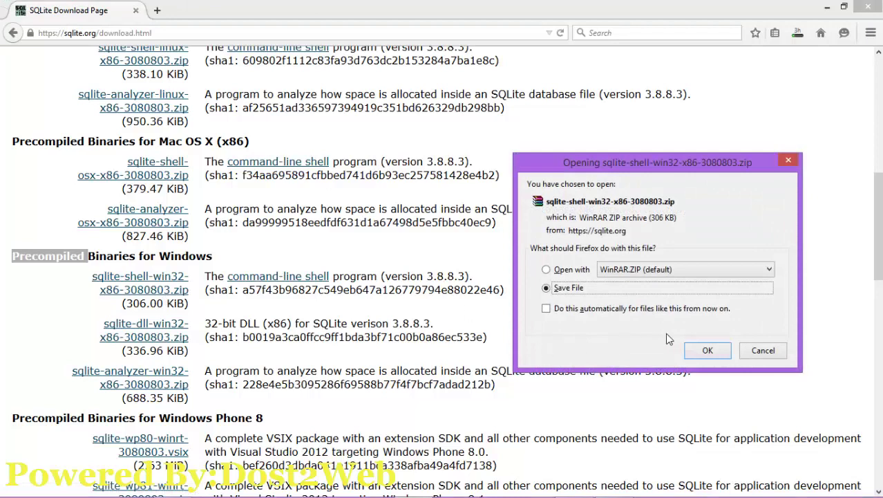
Step: Confirm saving sqlite-shell-win32-x86-3080803.zip and return to the download page
left_click(708, 352)
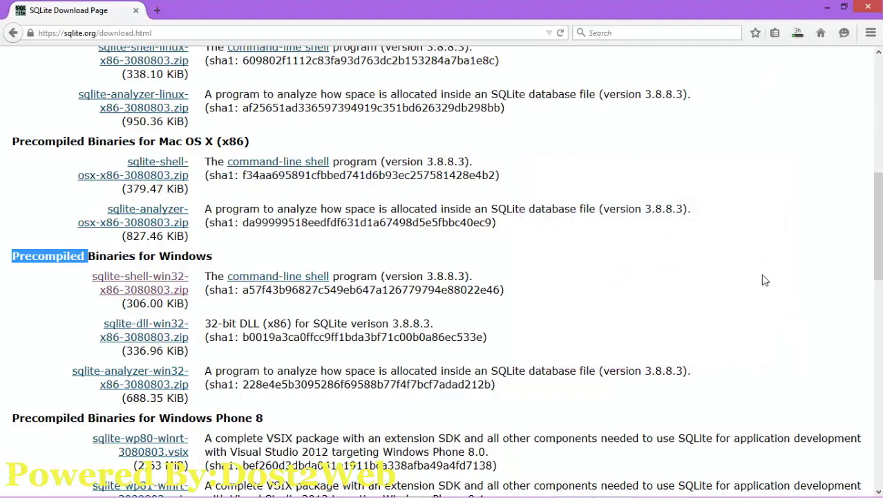
scroll(765, 280, "down", 1)
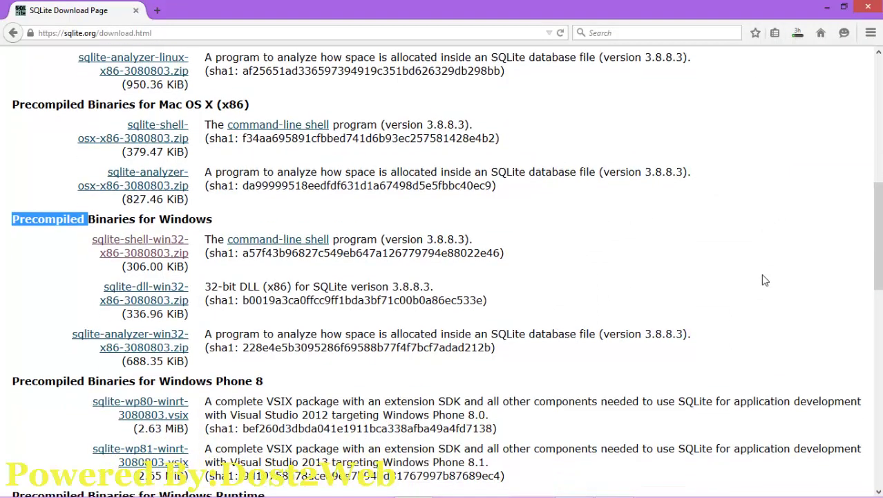
Step: Open the downloaded sqlite-shell-win32-x86-3080803.zip from the Downloads folder in WinRAR
left_click(798, 34)
left_click(786, 78)
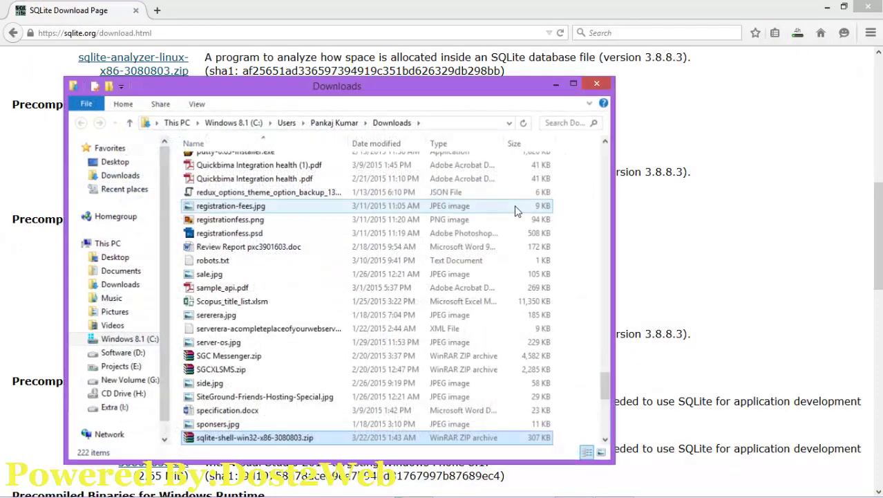
double_click(235, 440)
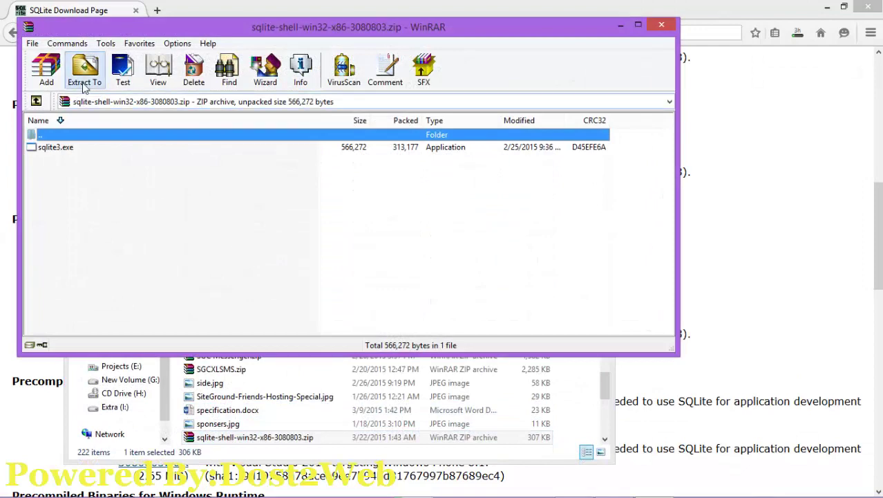
Step: Extract the archive into E:\sqlite, then close WinRAR
left_click(85, 86)
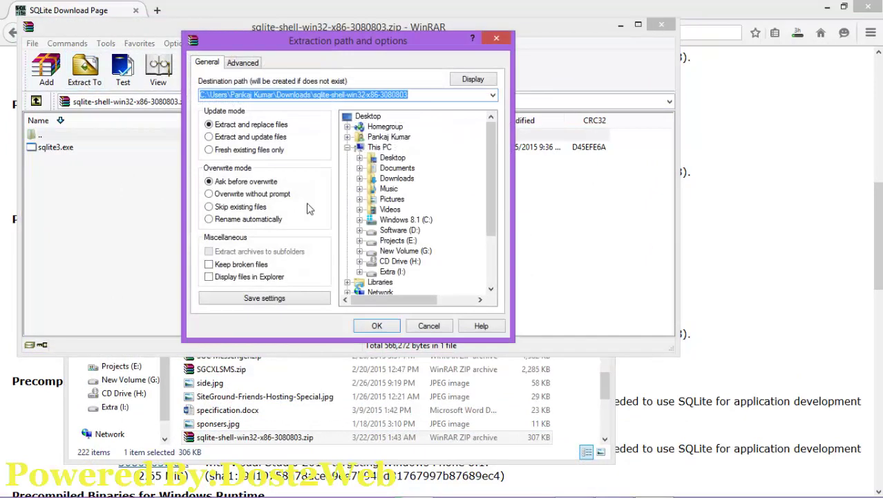
left_click_drag(492, 229, 493, 241)
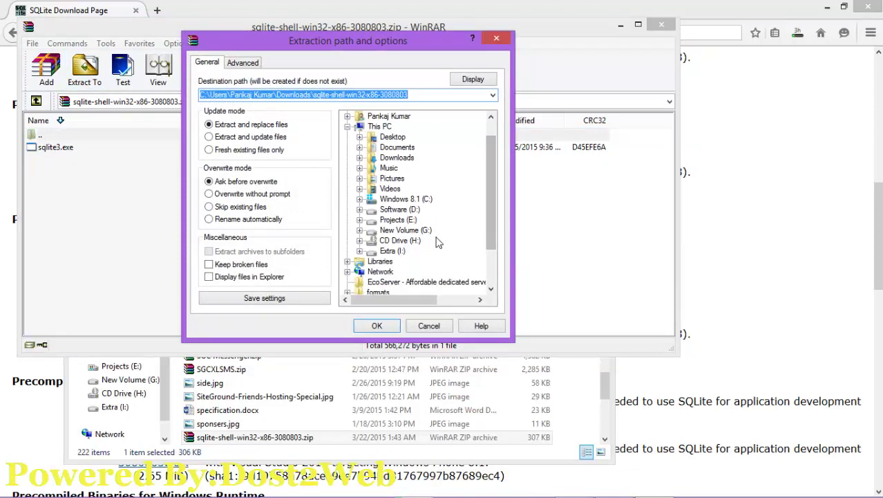
left_click(404, 222)
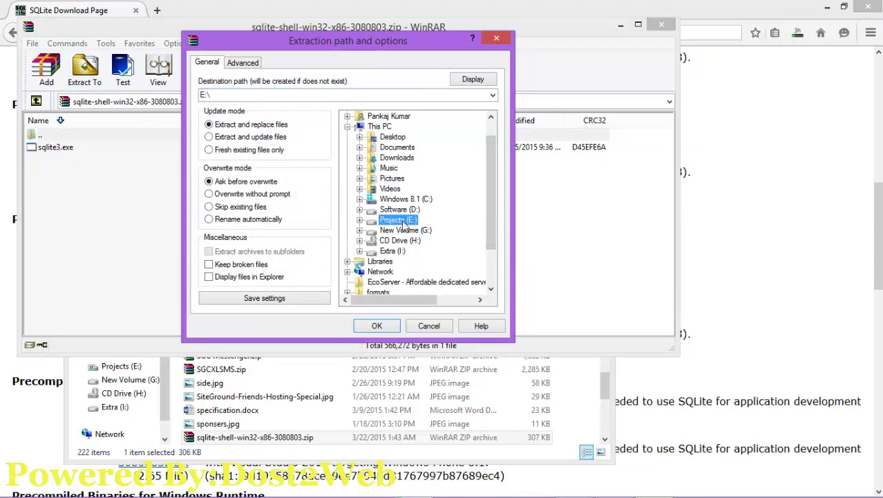
left_click(360, 220)
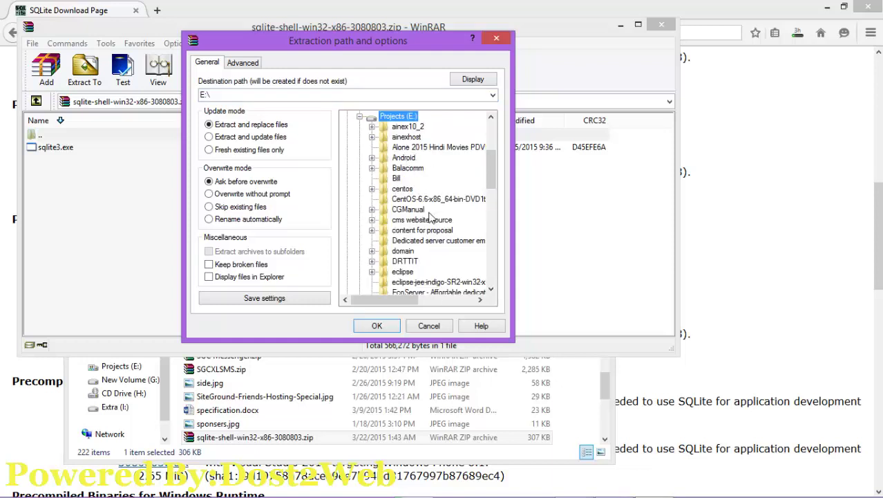
key("s")
key("Down")
key("Down")
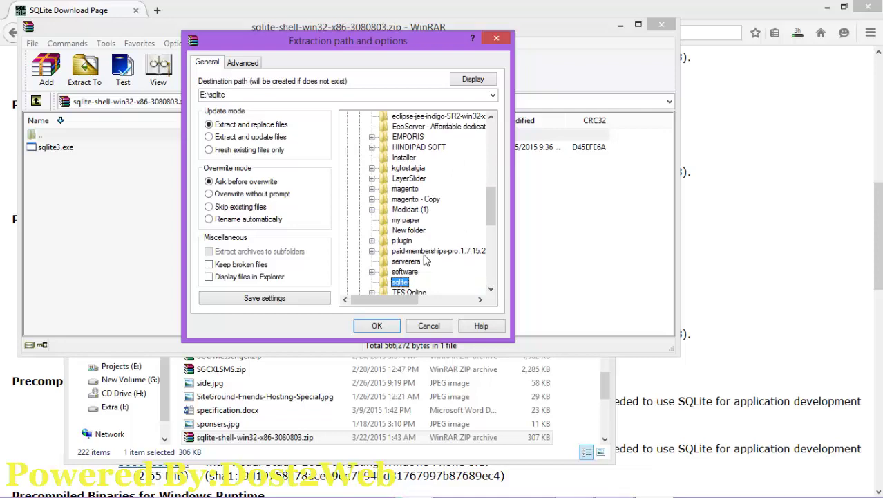
left_click(378, 326)
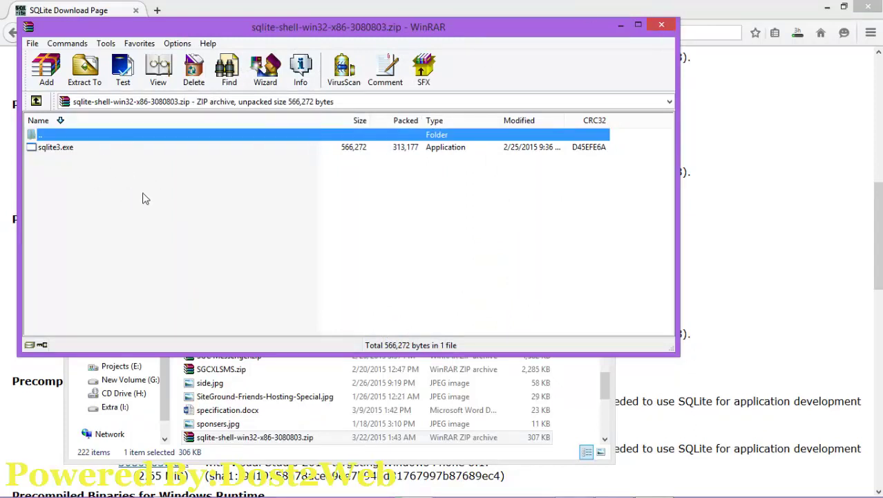
left_click(673, 26)
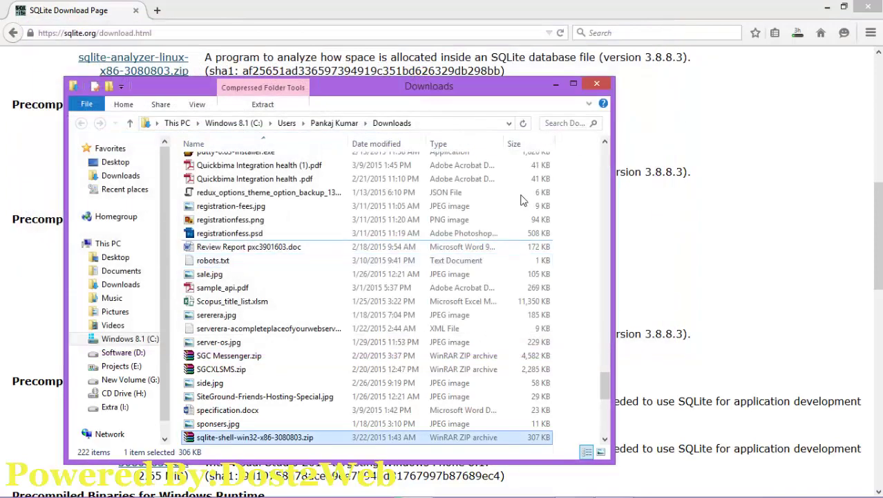
Step: Close Downloads and show the E:\sqlite folder containing sqlite3.exe in Explorer
left_click(597, 83)
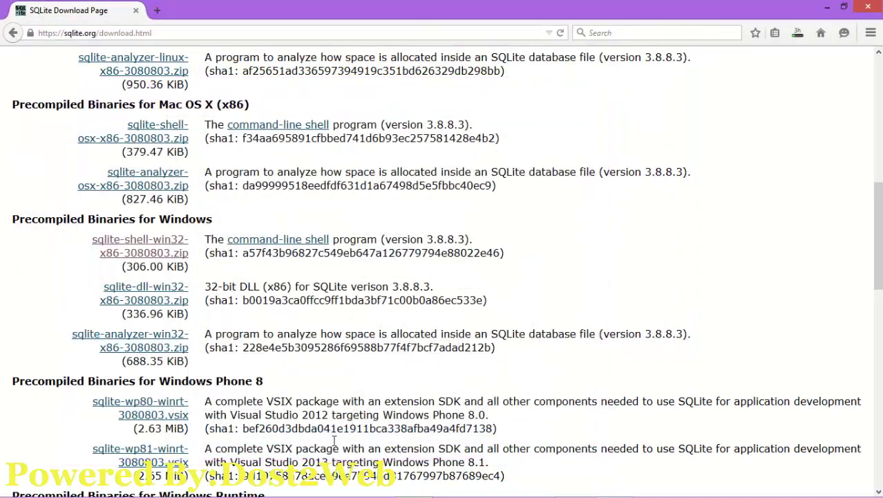
left_click(173, 484)
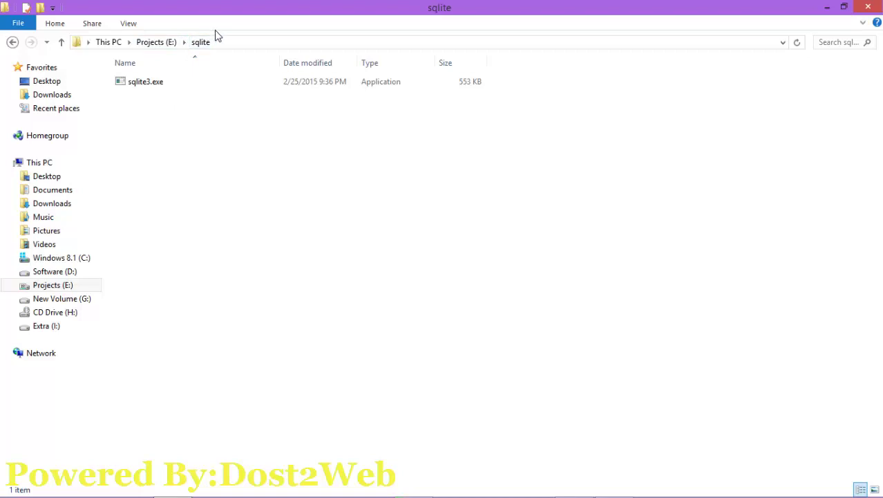
left_click(230, 46)
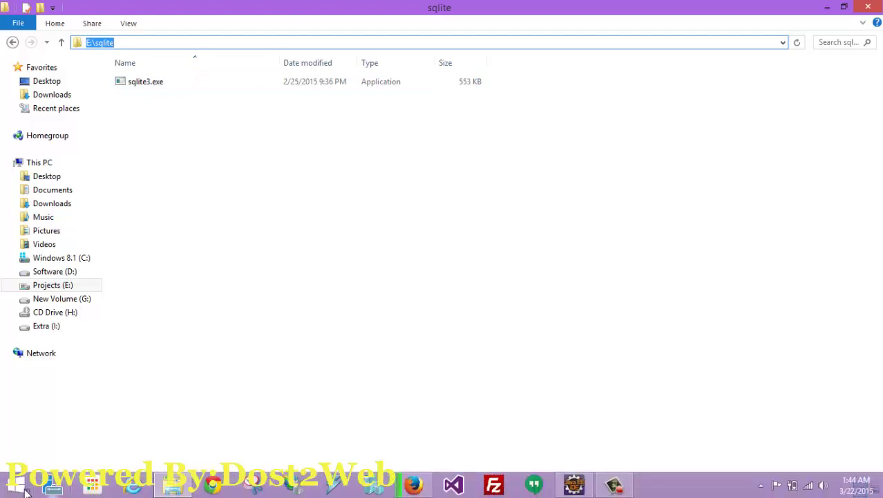
Step: Launch a Command Prompt by running cmd from the Start menu's Run box
right_click(21, 487)
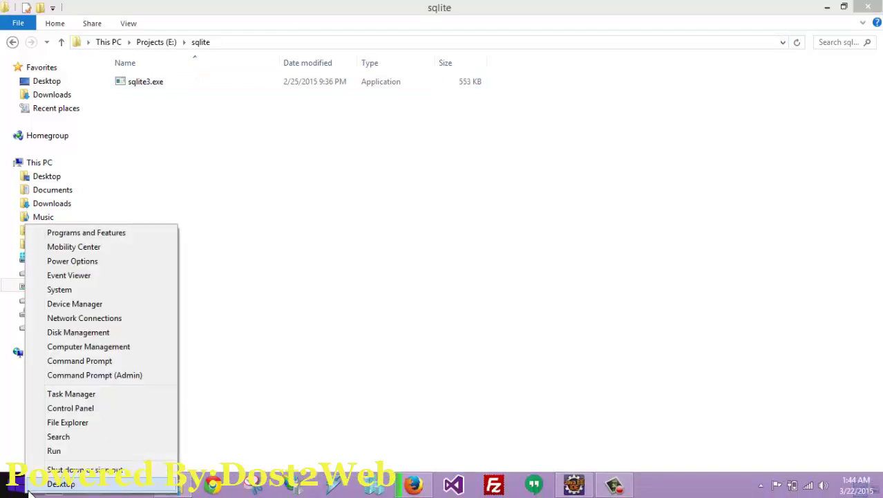
left_click(55, 452)
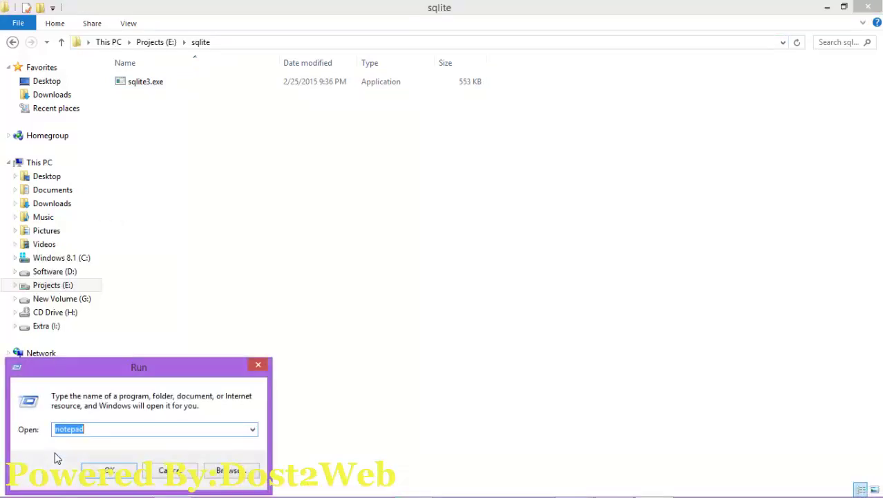
type("cmd")
key("Return")
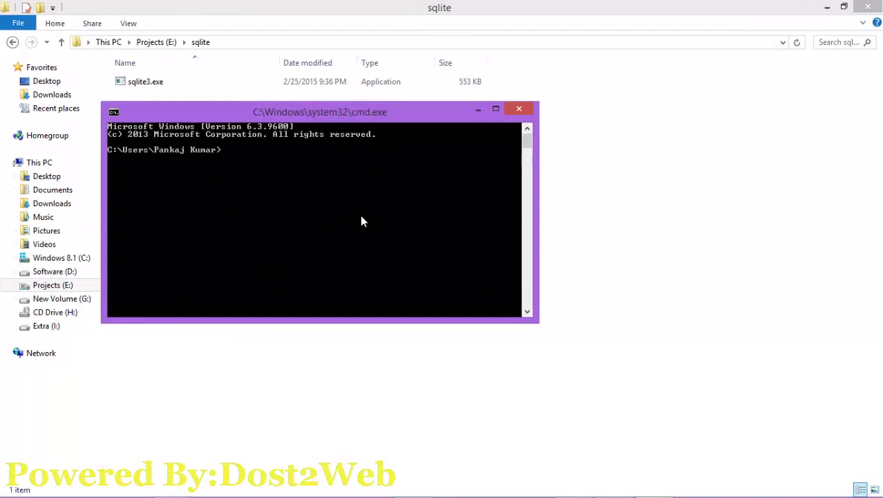
Step: Make the console window taller, switch to drive E: and list its contents
left_click_drag(543, 330, 596, 396)
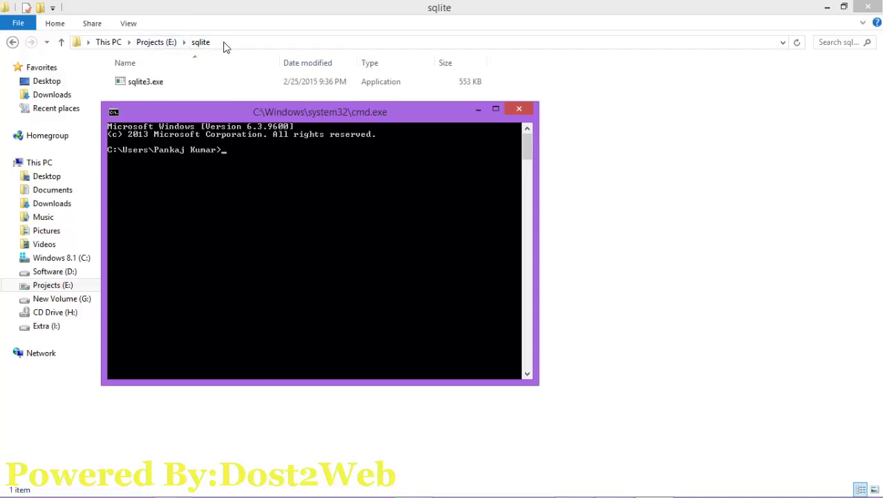
type("e")
type(":")
key("Return")
type("dir")
key("Return")
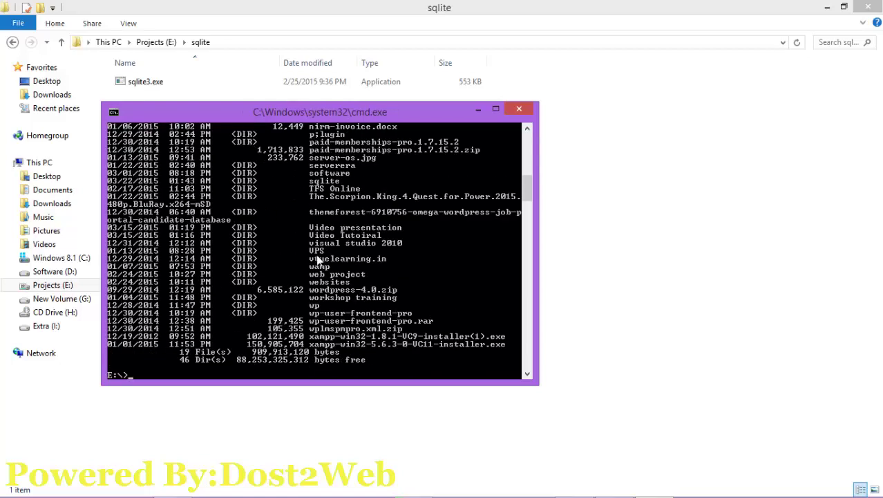
Step: Change into the sqlite folder and list its files, showing sqlite3.exe
type("cd s")
type("qlite")
key("Return")
type("dir")
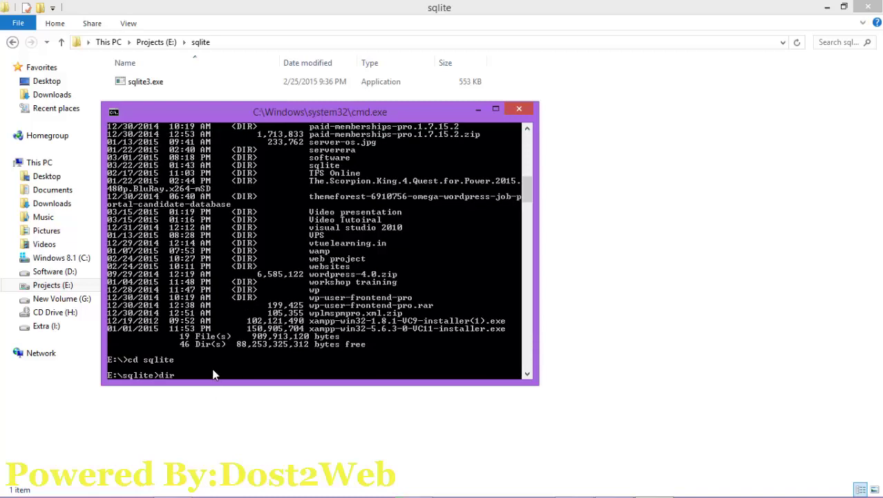
key("Return")
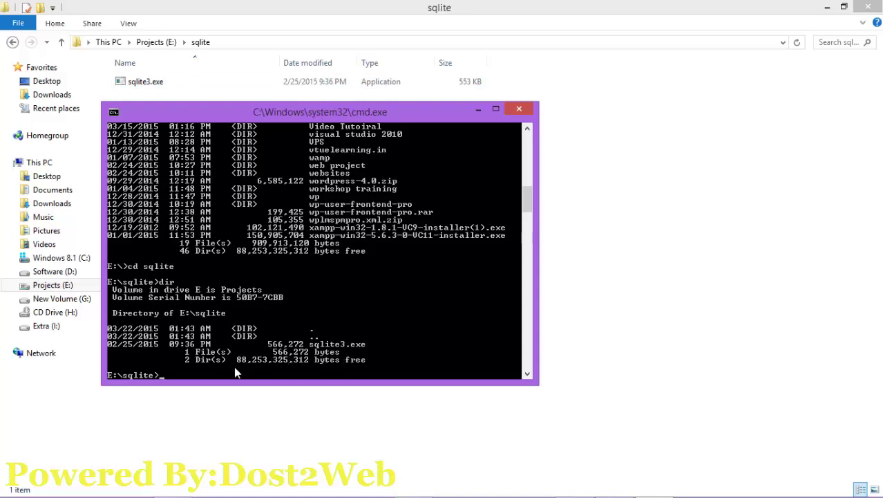
Step: Run 'sqlite3 emporis.db' at the E:\sqlite> prompt to open the database
type("sqli")
type("te")
type("3")
type("test")
key("BackSpace")
key("BackSpace")
key("BackSpace")
key("BackSpace")
type("emporis.db")
key("Return")
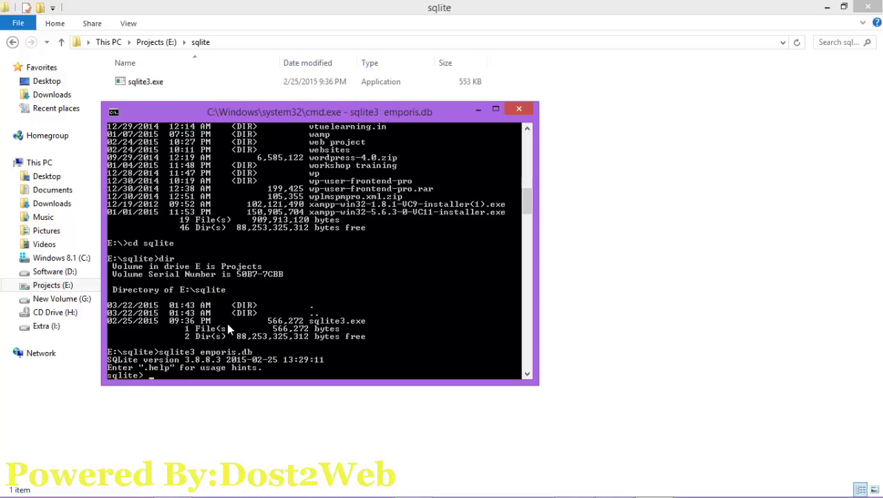